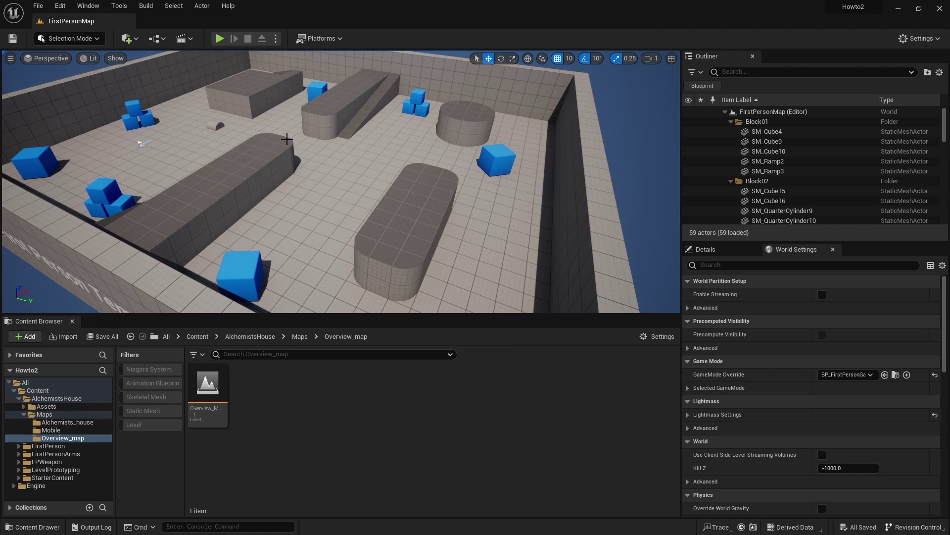
Step: Search the plugin list for "pale" and check whether the Actor Palette plugin is enabled
left_click(60, 5)
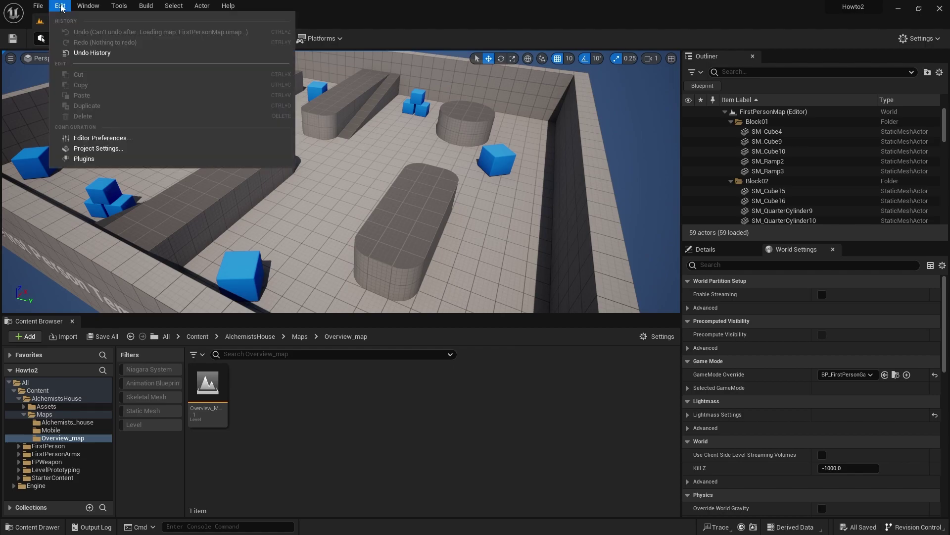
left_click(89, 157)
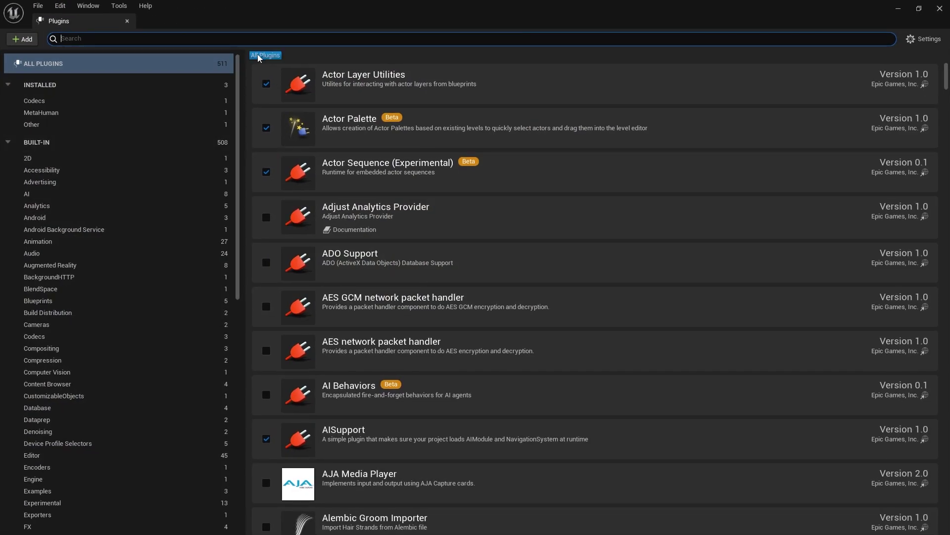
type("pale")
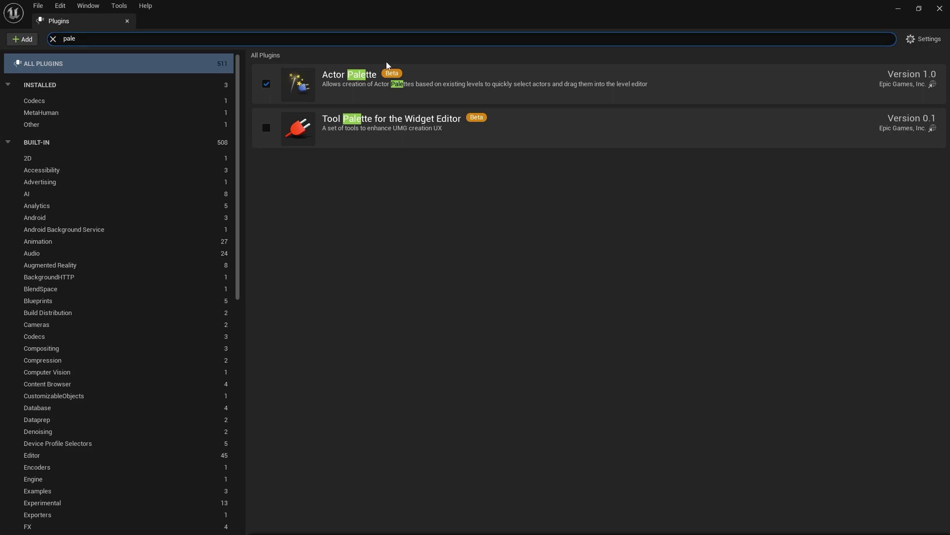
left_click(939, 9)
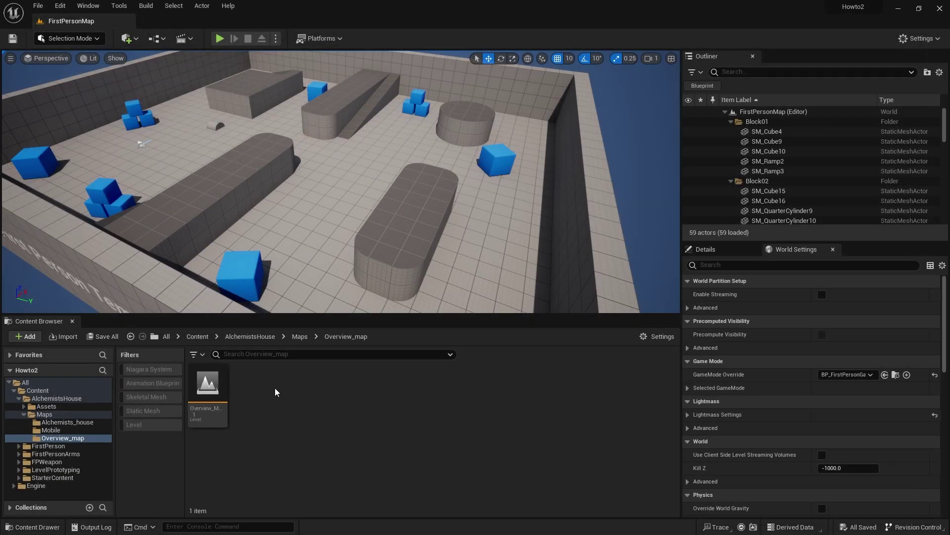
Step: Open Actor Palette 1 and load the Overview_Map_1 level into it as the palette
left_click(119, 7)
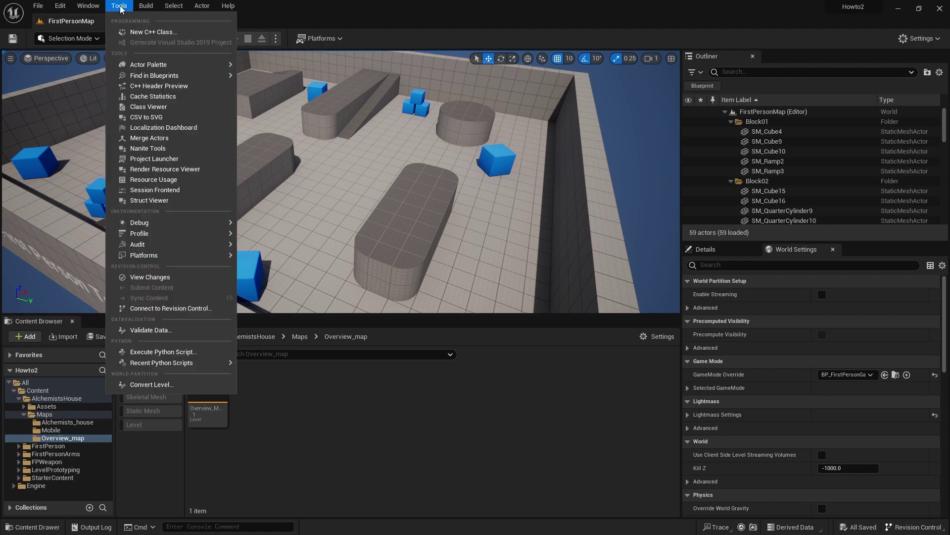
mouse_move(148, 64)
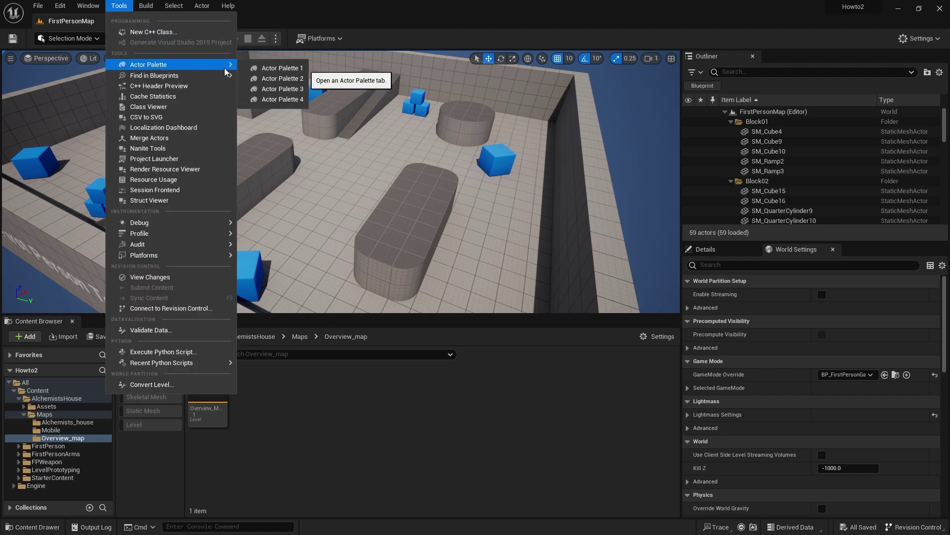
left_click(275, 70)
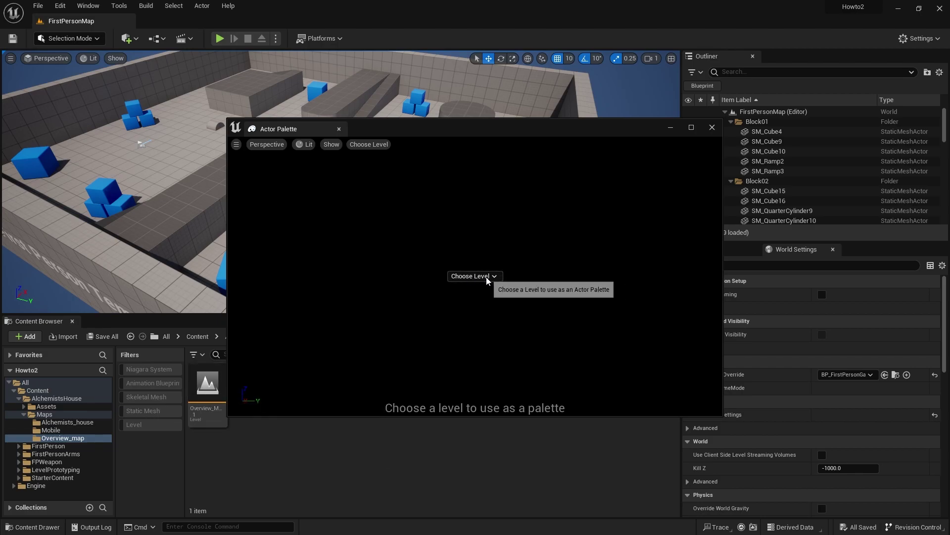
left_click(482, 276)
mouse_move(500, 302)
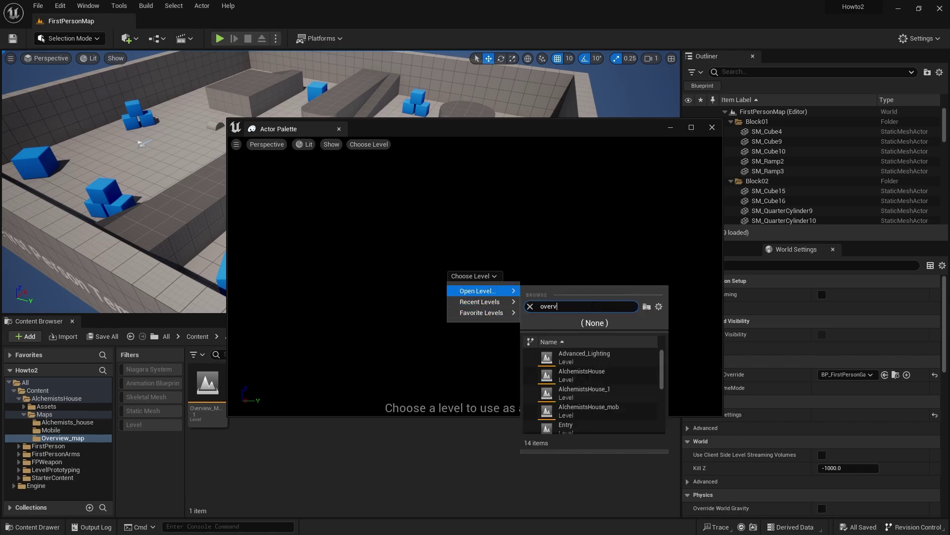
type("overview")
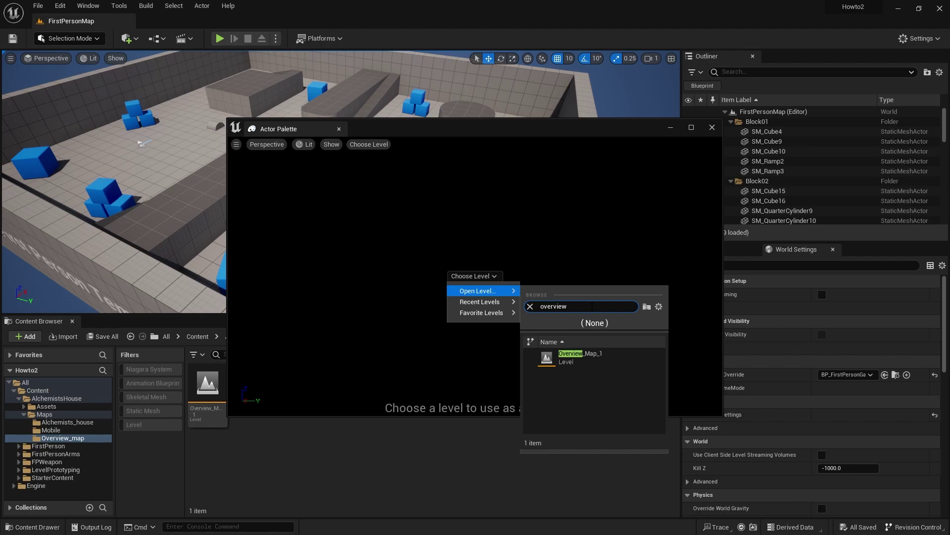
left_click(620, 361)
key("Return")
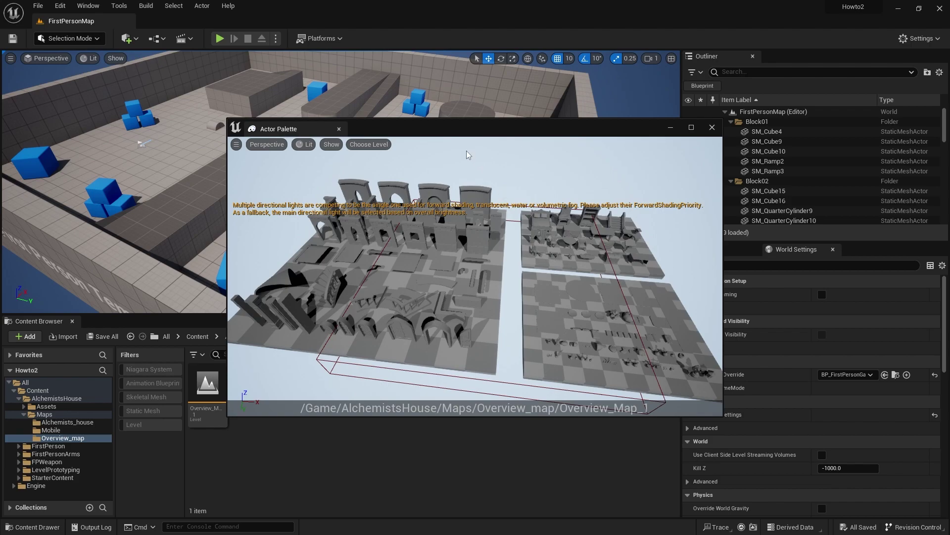
Step: Move the Actor Palette clear of the level view and place the Wall_round_4_1 arch wall on the open floor
left_click_drag(424, 130, 515, 118)
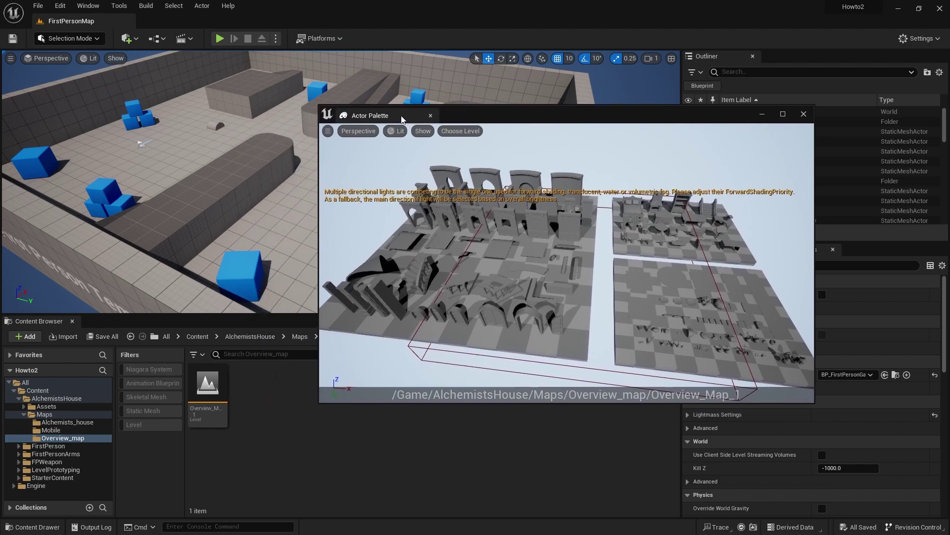
left_click_drag(401, 119, 554, 105)
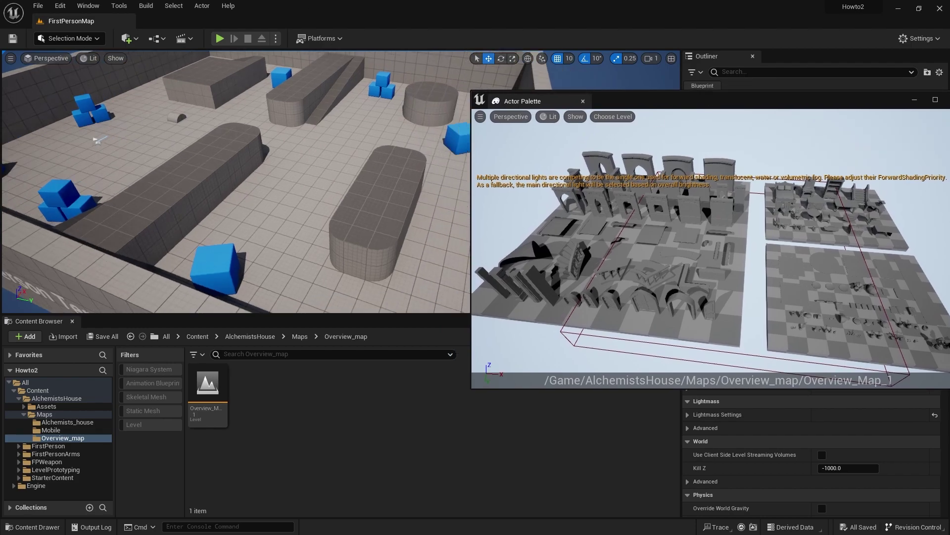
key("w")
right_click_drag(235, 181, 245, 141)
key("w")
key("d")
key("d")
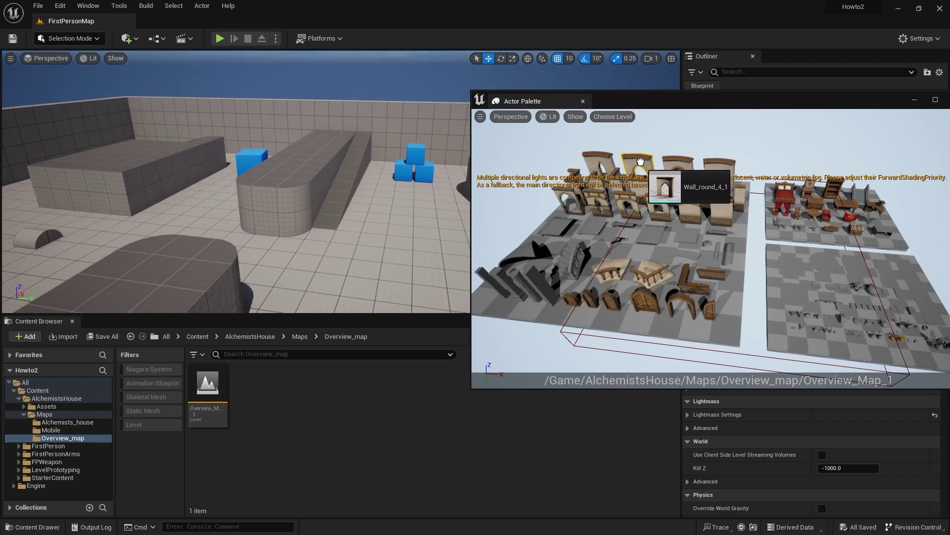
left_click_drag(654, 156, 437, 280)
right_click_drag(445, 238, 446, 241)
key("d")
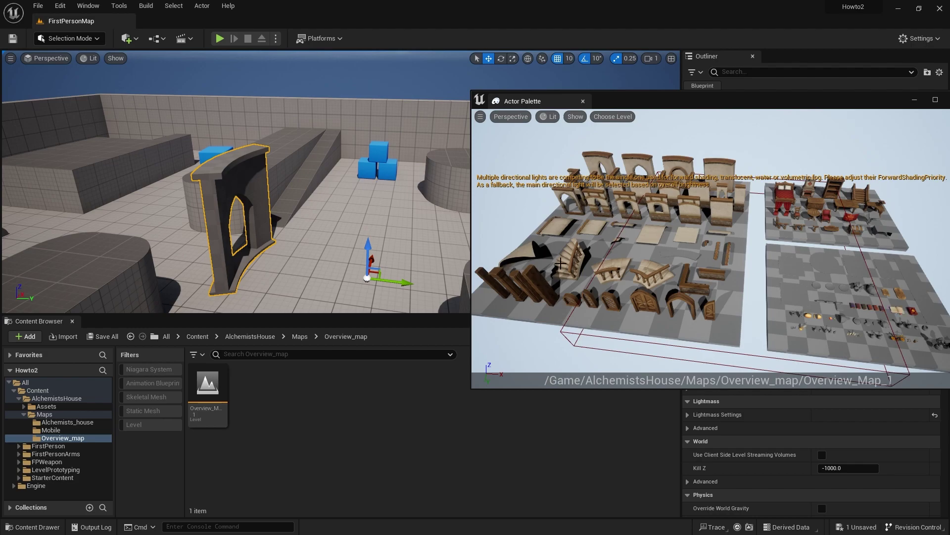
Step: Place the Pillar_4_1 wooden pillar from the palette and align it against the end of the arch wall
scroll(560, 263, "up", 5)
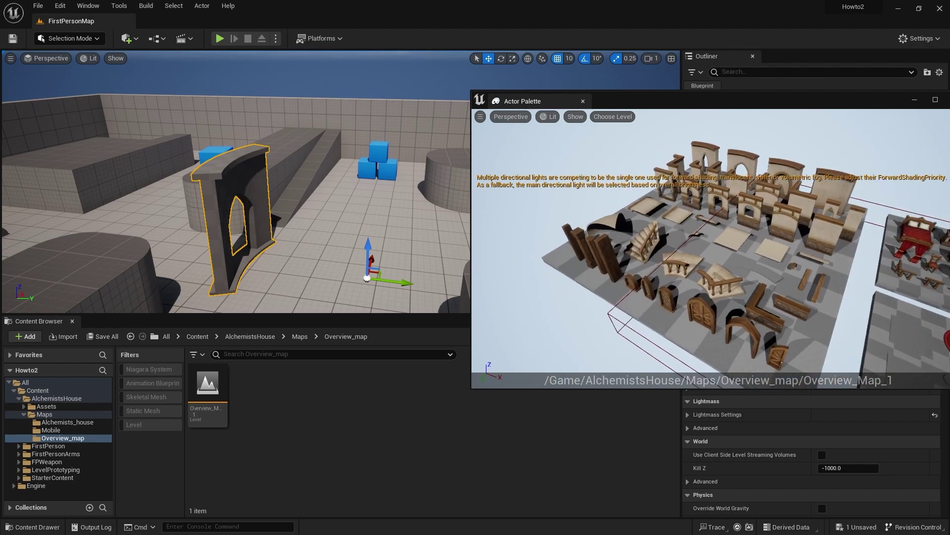
scroll(618, 303, "up", 5)
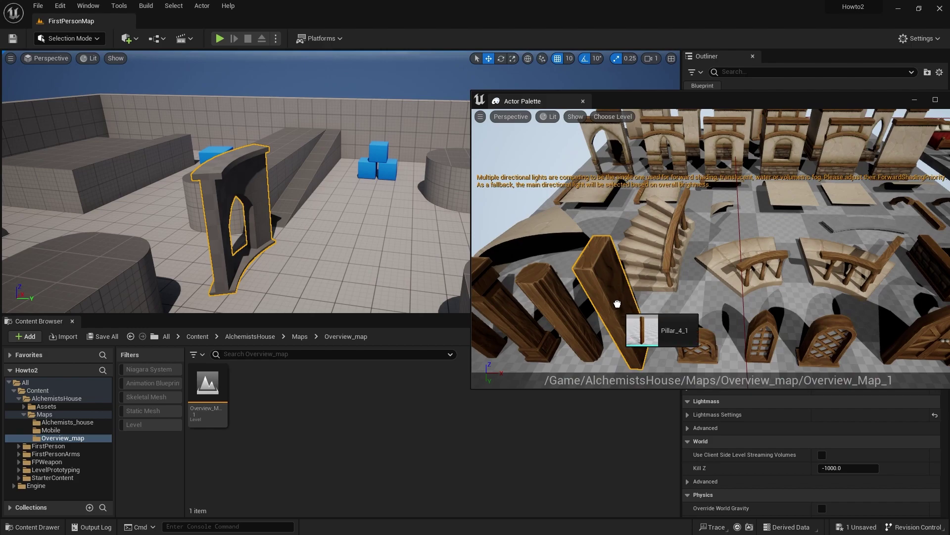
left_click_drag(618, 303, 316, 253)
right_click_drag(345, 260, 341, 280)
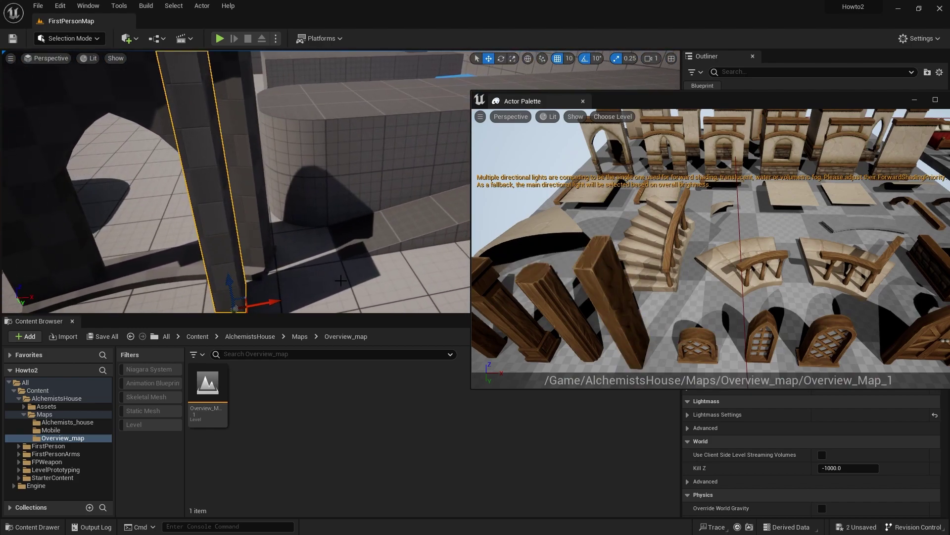
left_click_drag(263, 304, 332, 290)
right_click_drag(331, 289, 352, 215)
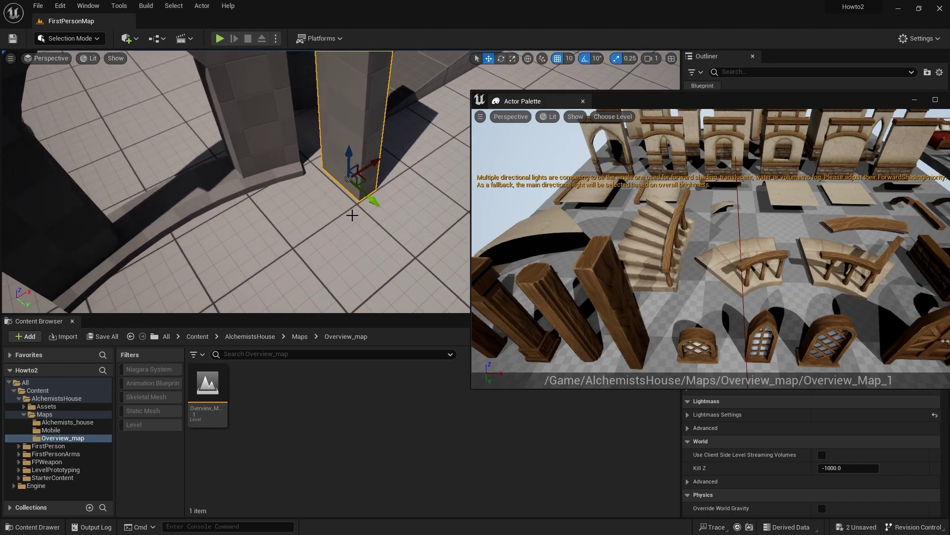
left_click_drag(377, 202, 363, 192)
left_click_drag(368, 150, 349, 161)
Step: Extend the arch wall from its free end with a plain wall panel and a timber-framed wall panel from the palette
right_click_drag(374, 182, 297, 182)
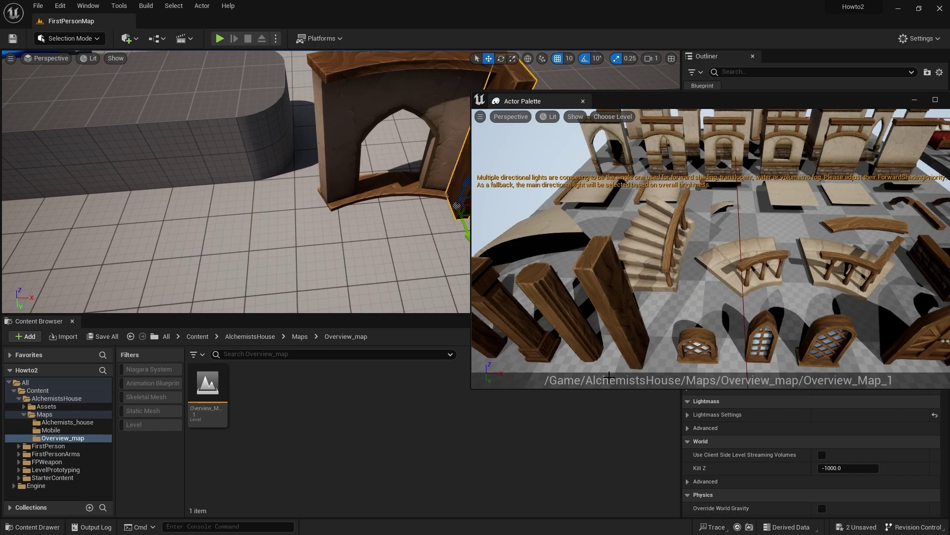
left_click_drag(879, 163, 288, 207)
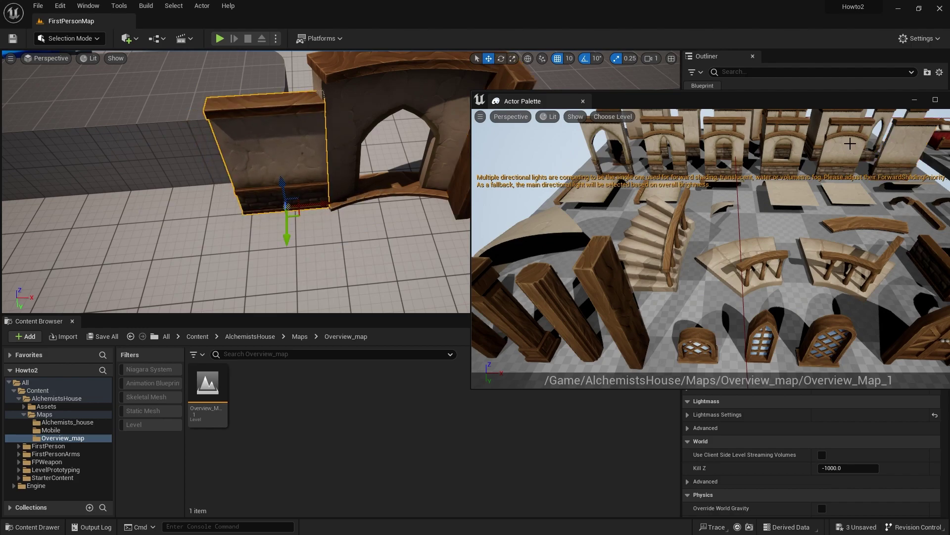
left_click_drag(850, 144, 195, 216)
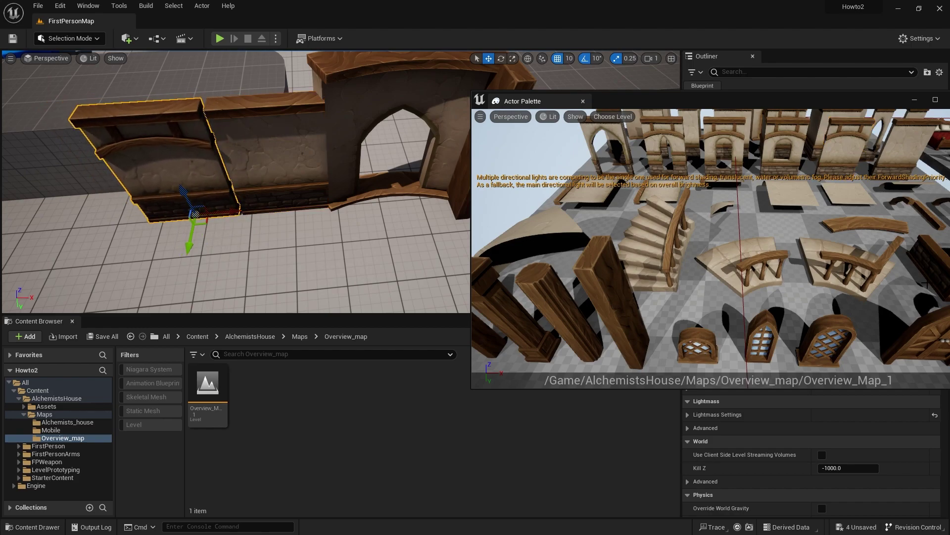
Step: Place the meat leg and a piece of bread from the palette's food props on the floor before the walls
right_click_drag(790, 261, 851, 231)
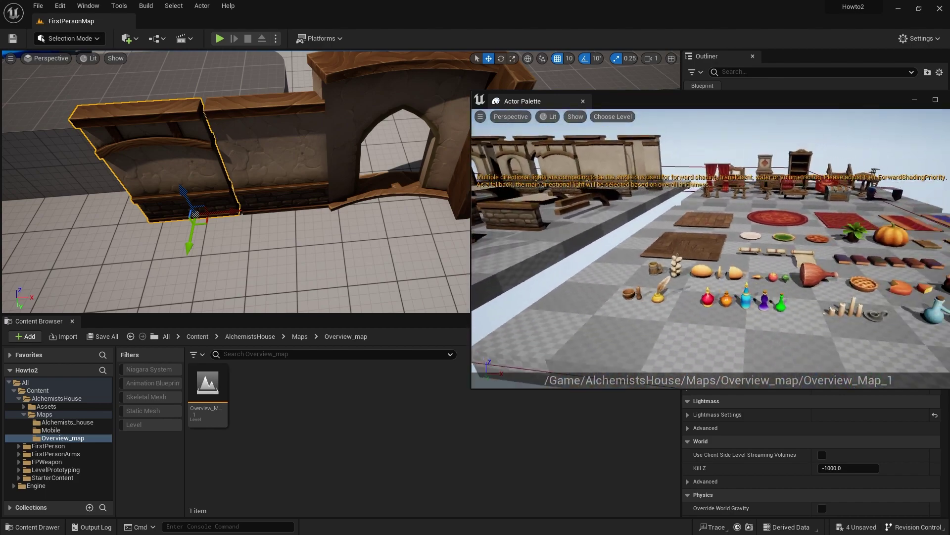
right_click_drag(733, 189, 797, 205)
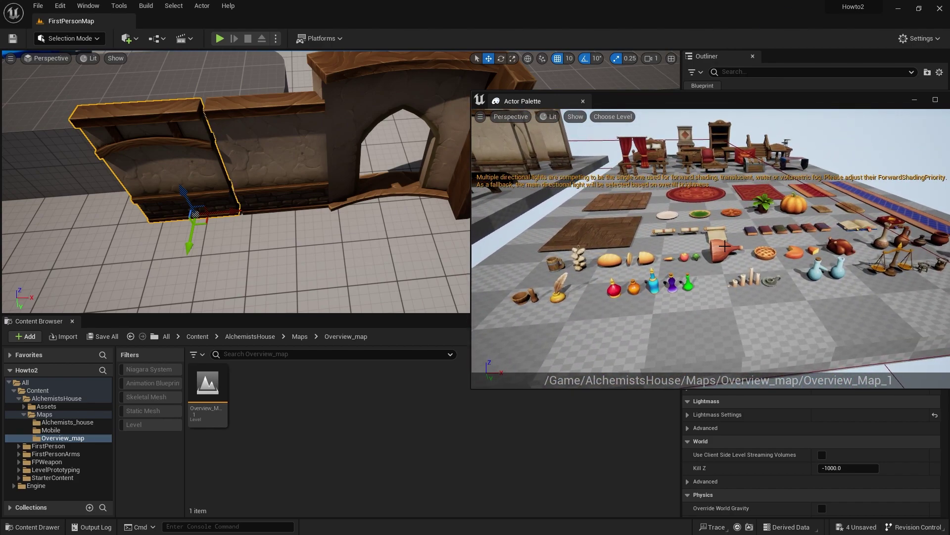
left_click_drag(724, 245, 284, 260)
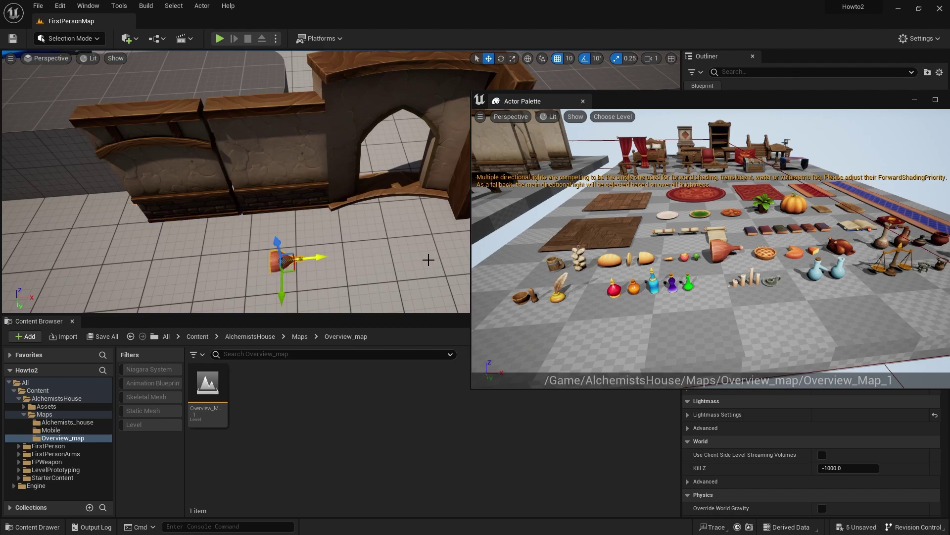
left_click_drag(641, 261, 320, 270)
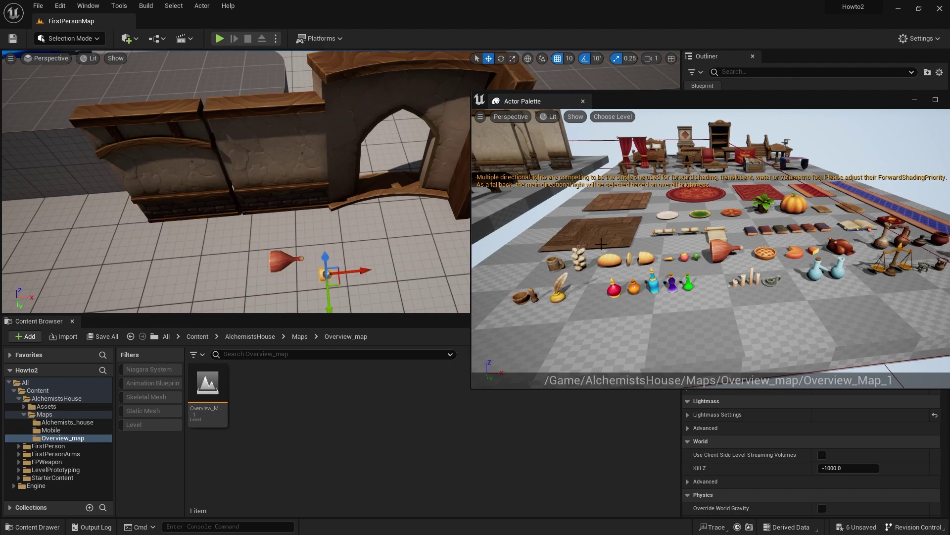
Step: Place two wooden floor pieces in front of the walls, select both, and add the round red rug from the palette
left_click_drag(589, 233, 405, 242)
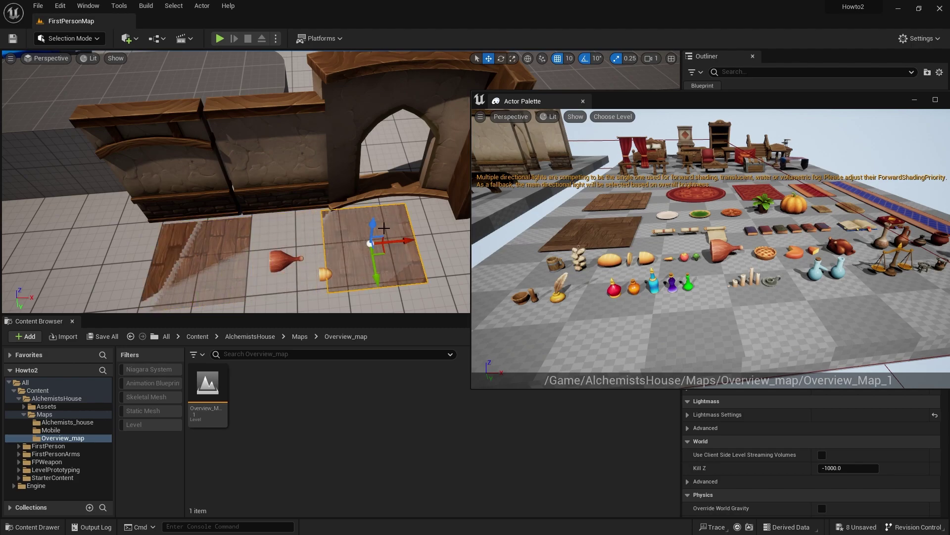
left_click(239, 239)
left_click(331, 231)
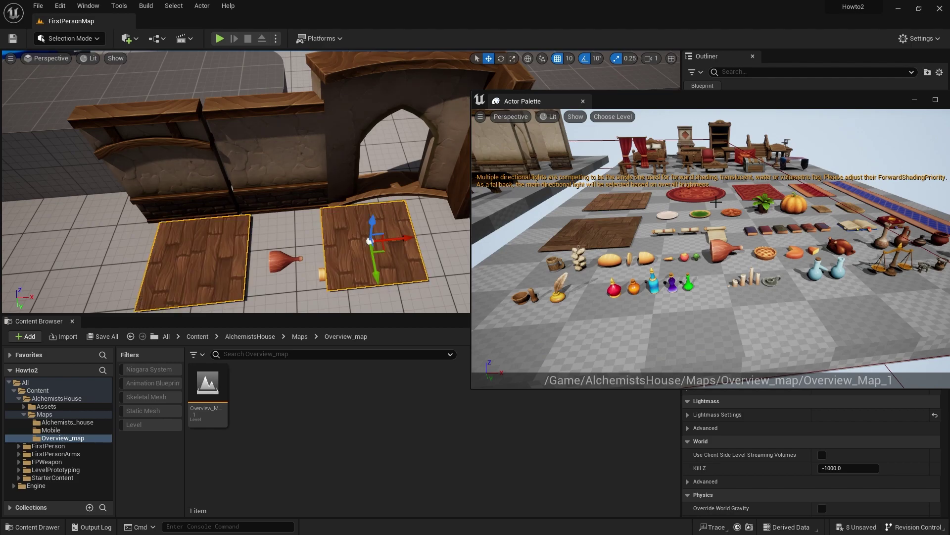
left_click_drag(709, 196, 98, 261)
right_click_drag(407, 256, 485, 163)
right_click_drag(843, 222, 851, 224)
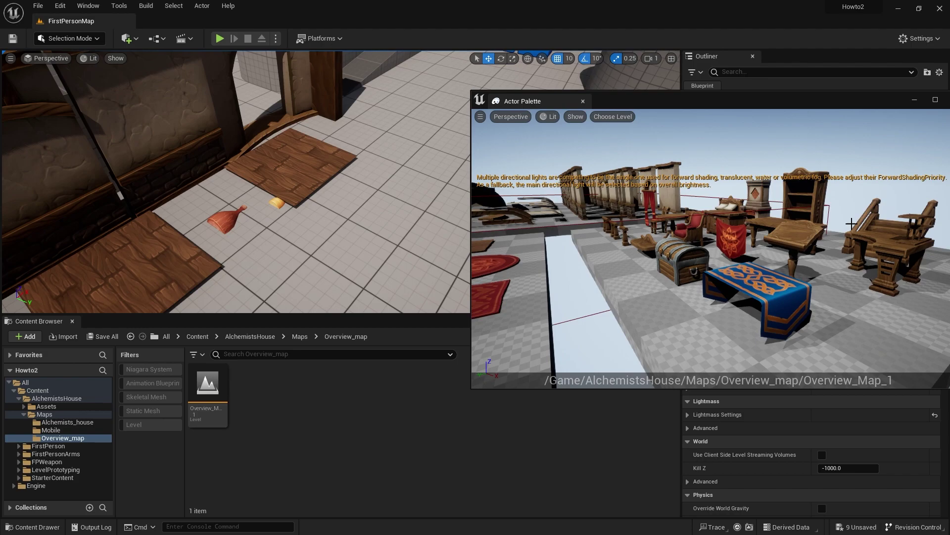
Step: Examine which Actor Palette slots are available, then look over the assembled wall pieces in the level
left_click(127, 5)
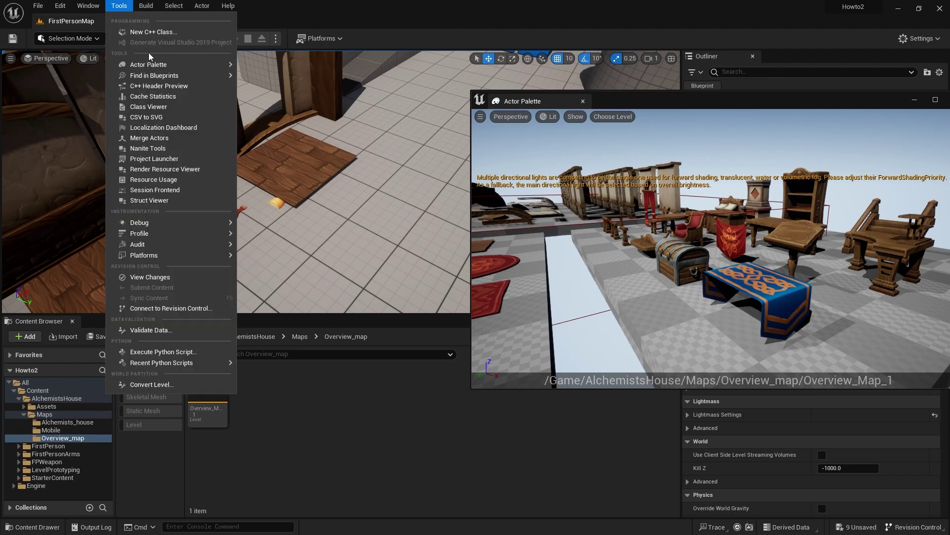
mouse_move(149, 64)
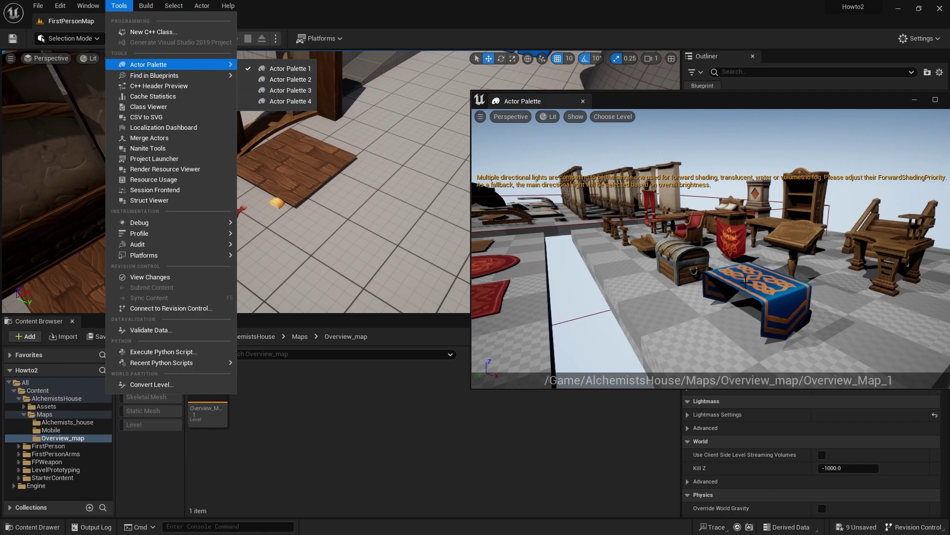
mouse_move(410, 193)
right_mouse_down()
mouse_move(377, 148)
mouse_move(337, 153)
mouse_move(431, 173)
mouse_move(409, 192)
right_mouse_up()
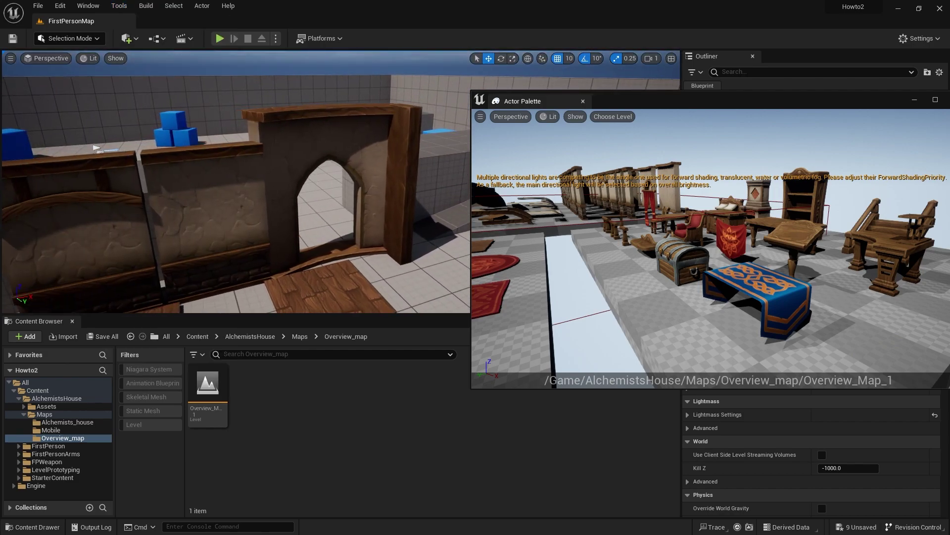